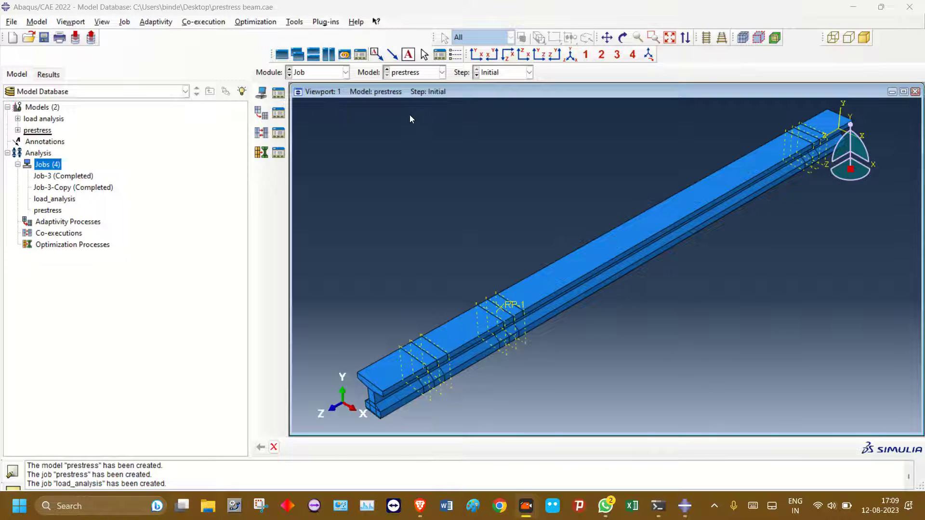
Make the prestress model current in the Step module and select it in the model tree
click(328, 74)
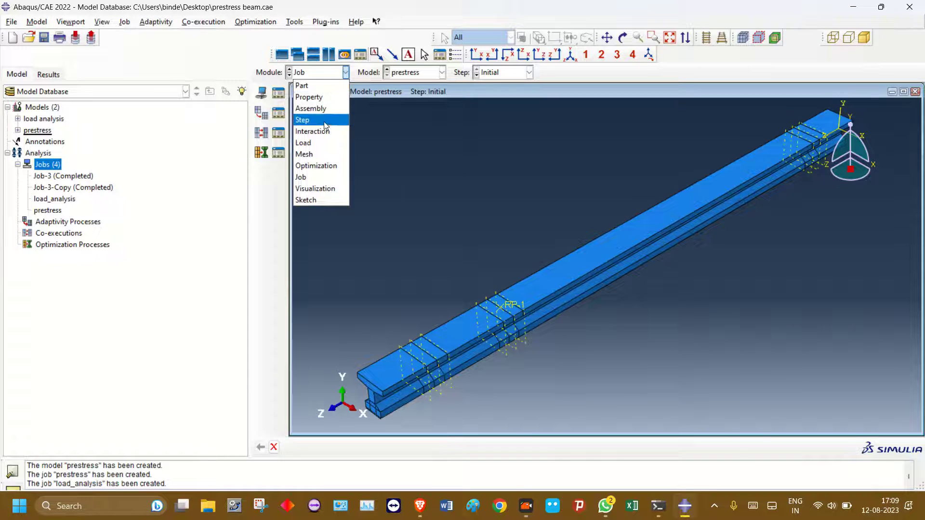
click(324, 121)
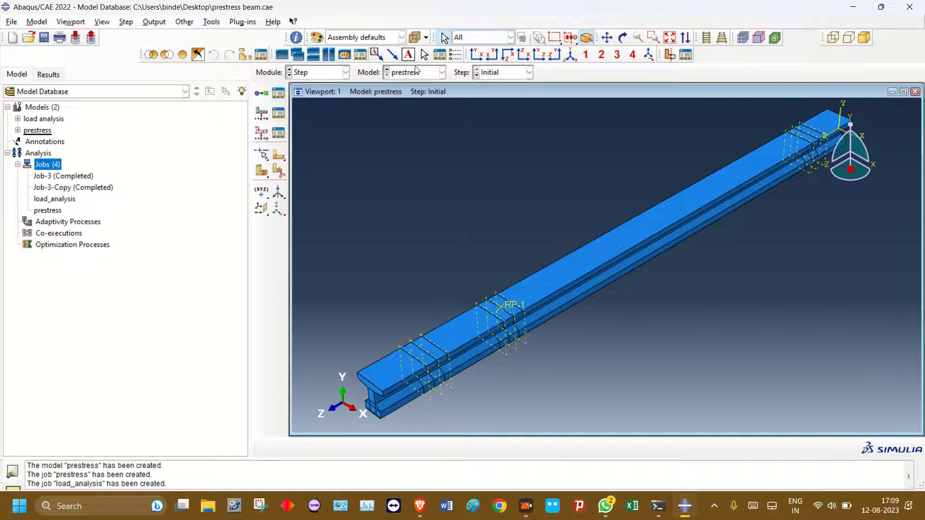
click(417, 71)
click(408, 96)
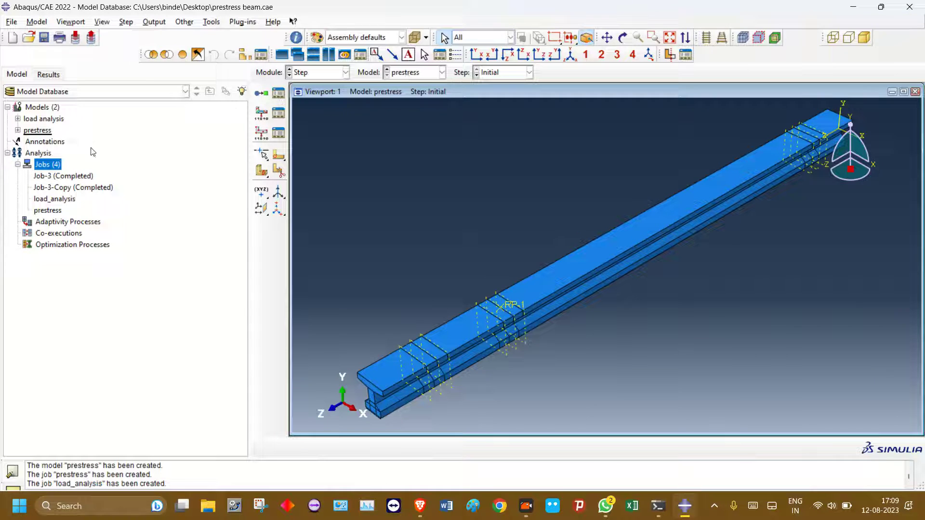
click(37, 130)
click(39, 119)
click(38, 130)
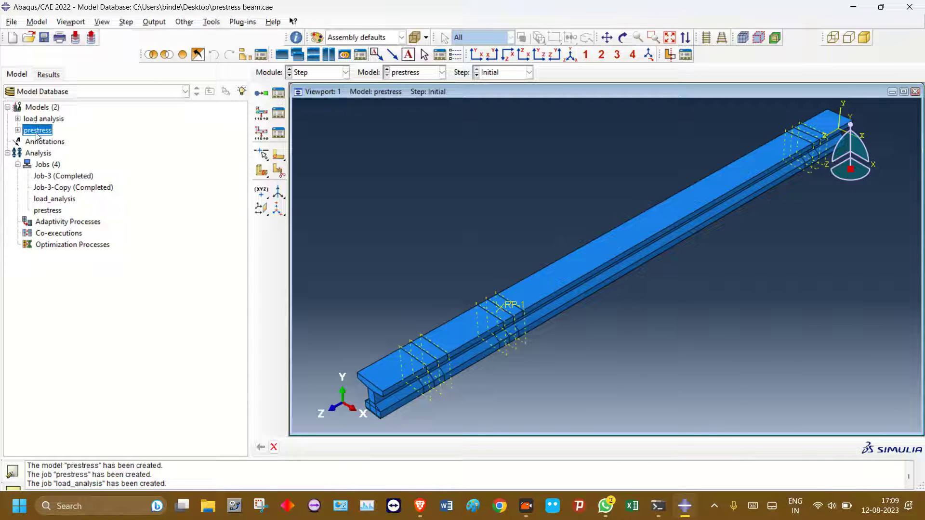
Examine the first initial stress predefined field of the prestress model in the Load module, discarding any edits
click(318, 72)
click(319, 138)
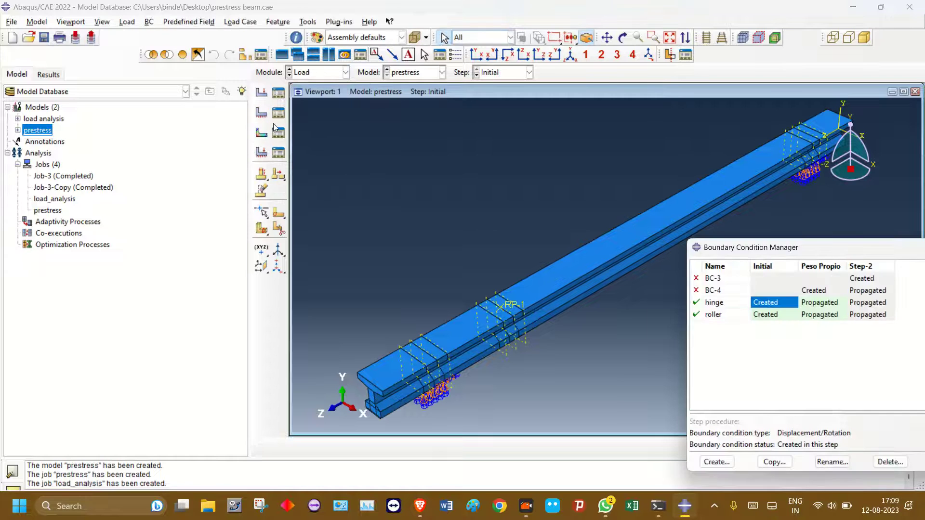
click(278, 132)
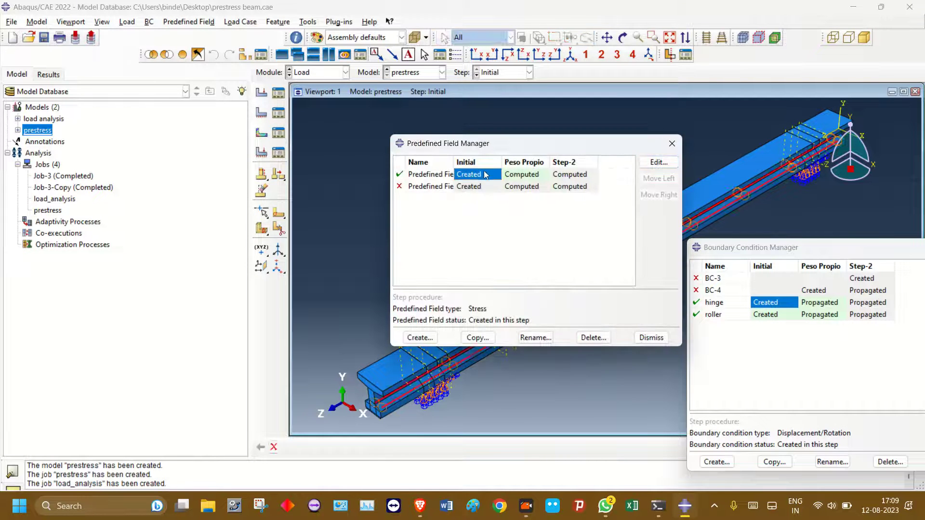
double_click(485, 177)
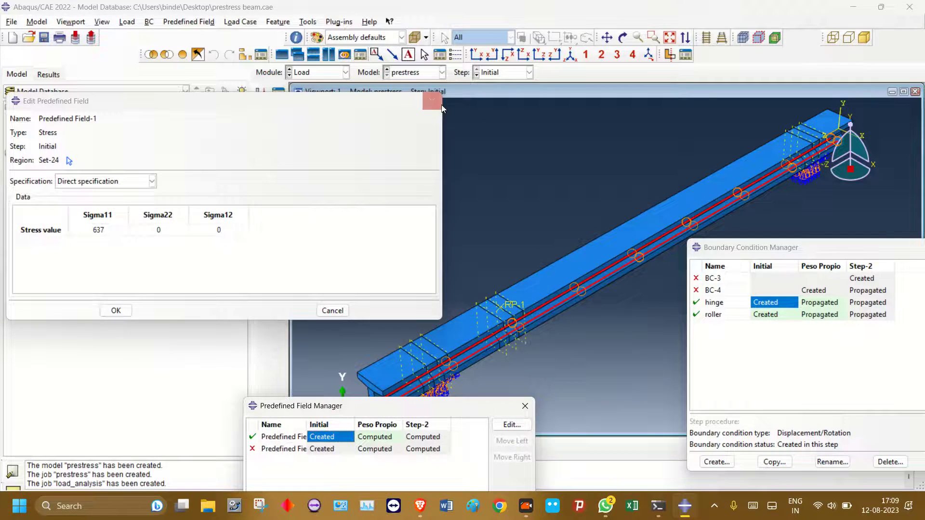
click(432, 101)
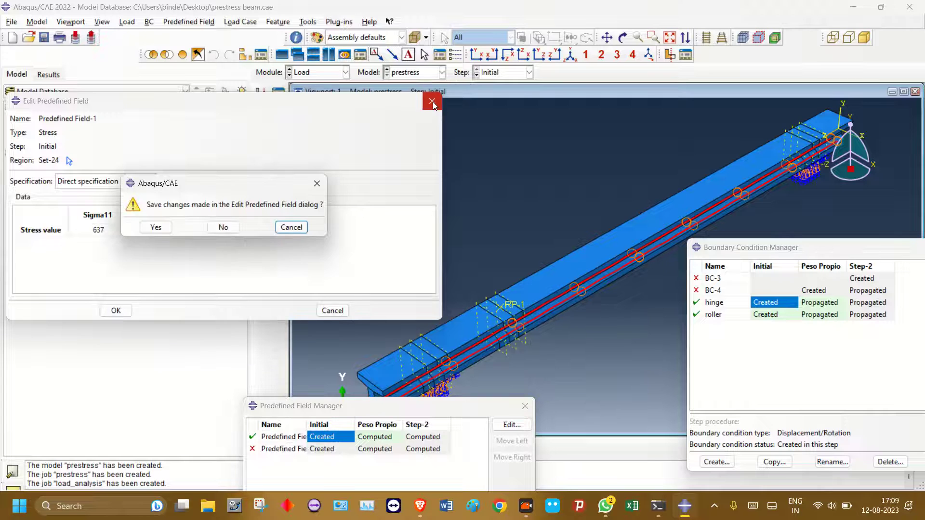
click(224, 228)
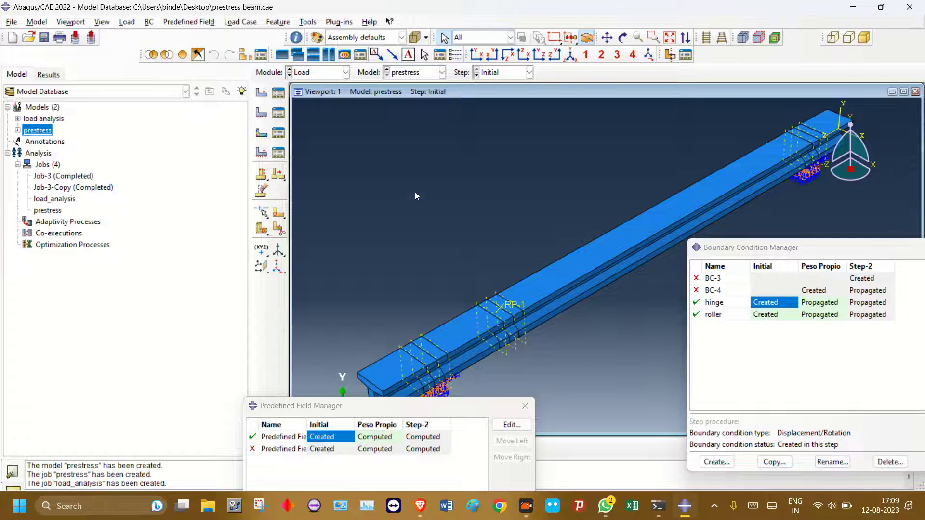
scroll(416, 195, down, 2)
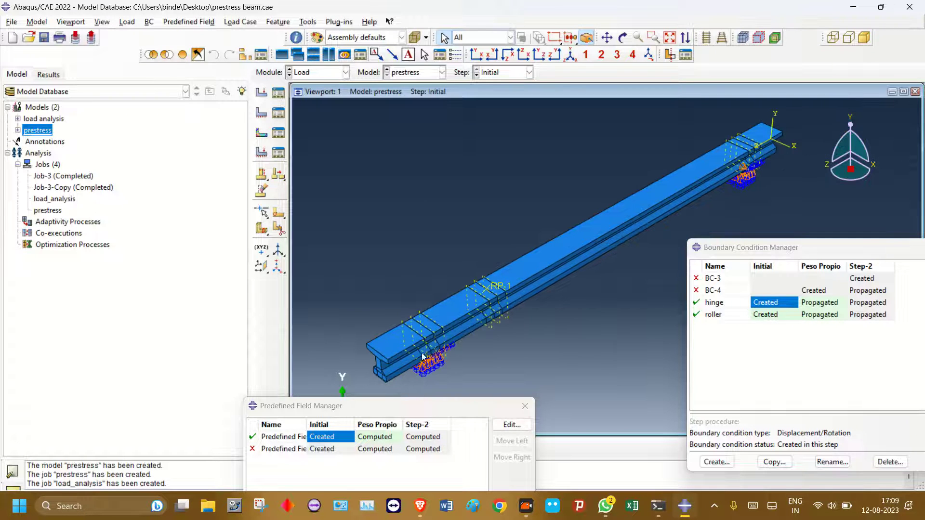
Examine the basic settings of the Peso Propio static step in the Step module without changing them
click(307, 74)
click(316, 121)
click(279, 93)
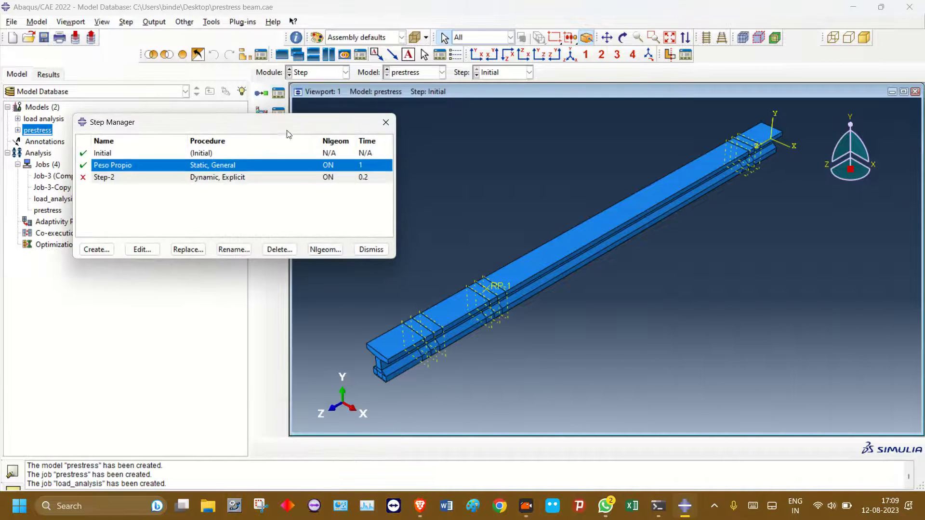
double_click(257, 165)
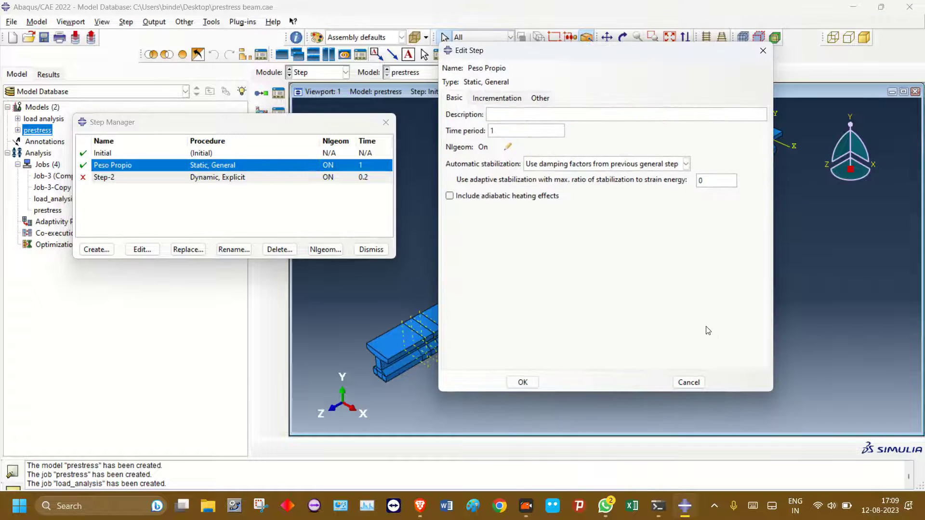
click(689, 382)
click(371, 249)
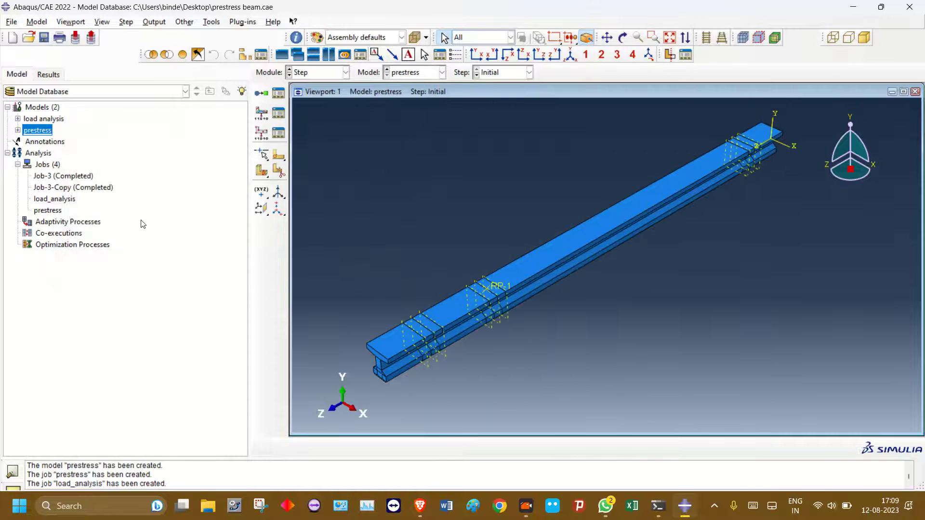
Submit the prestress job for analysis and monitor its progress
right_click(46, 211)
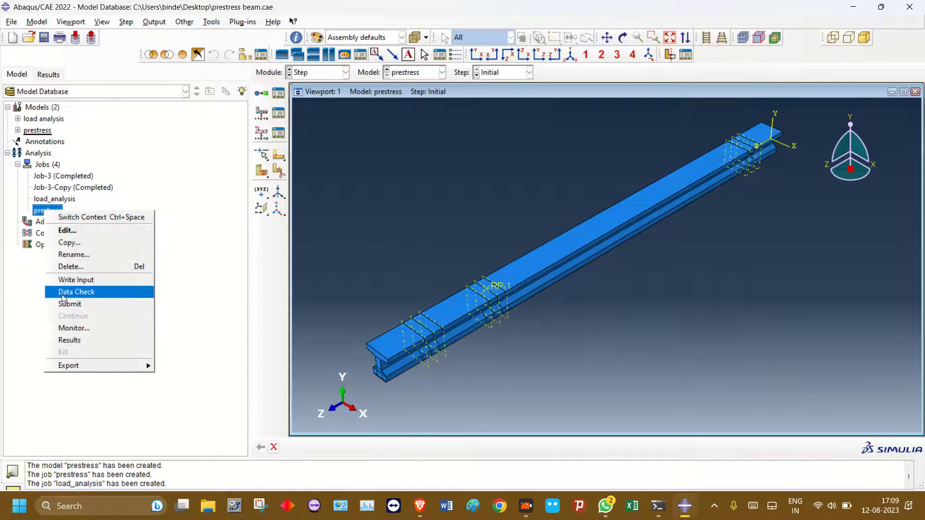
click(67, 304)
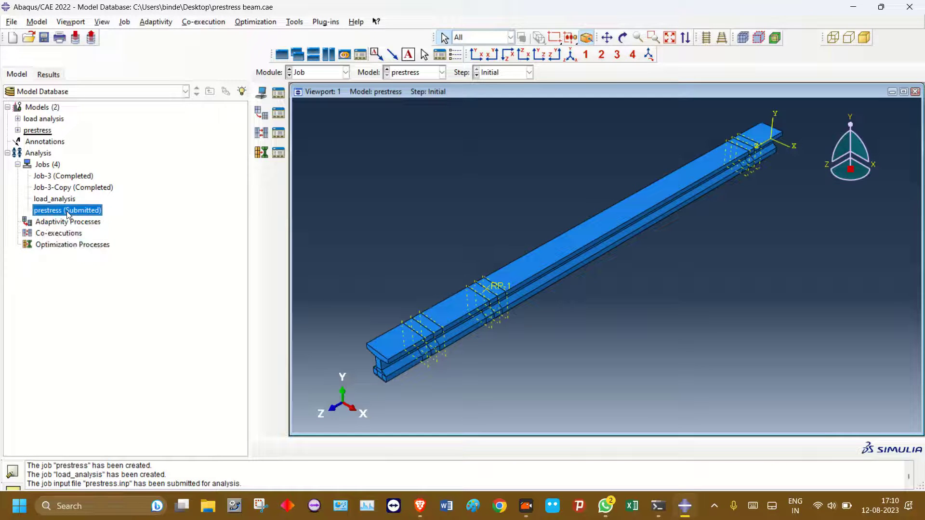
right_click(67, 211)
click(108, 326)
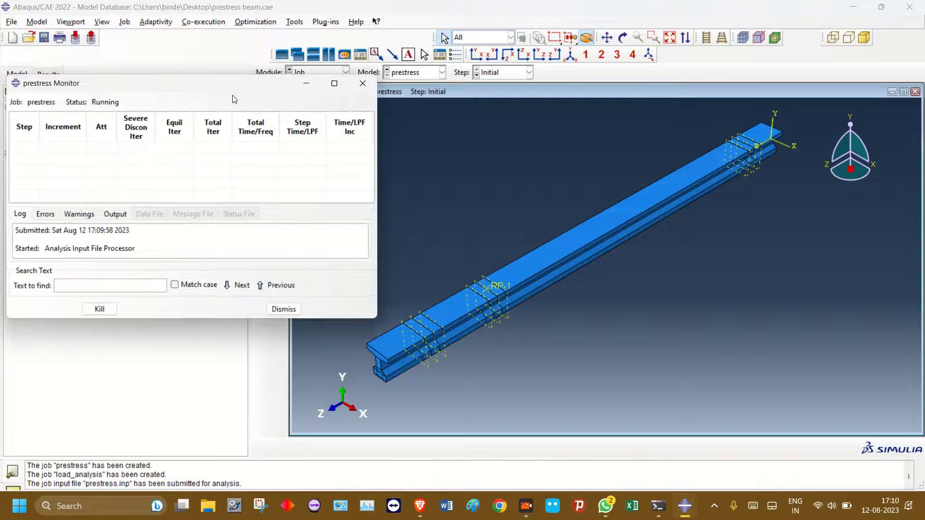
drag(96, 88, 495, 126)
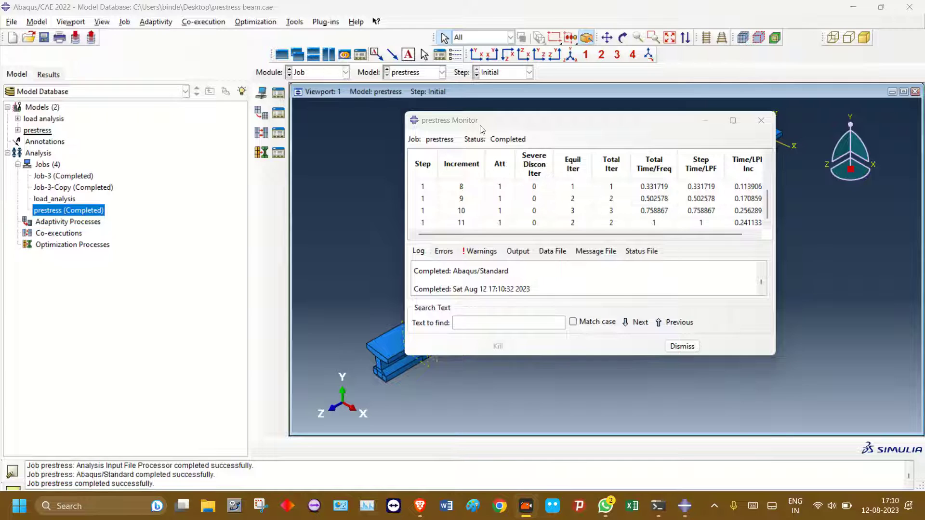
Load the prestress job's results and plot the Mises stress contours on the deformed beam
right_click(66, 209)
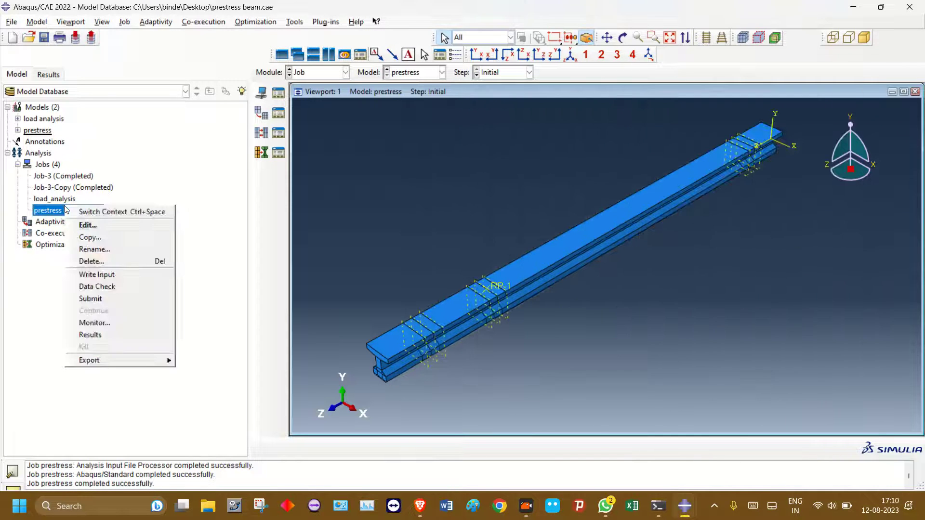
click(114, 334)
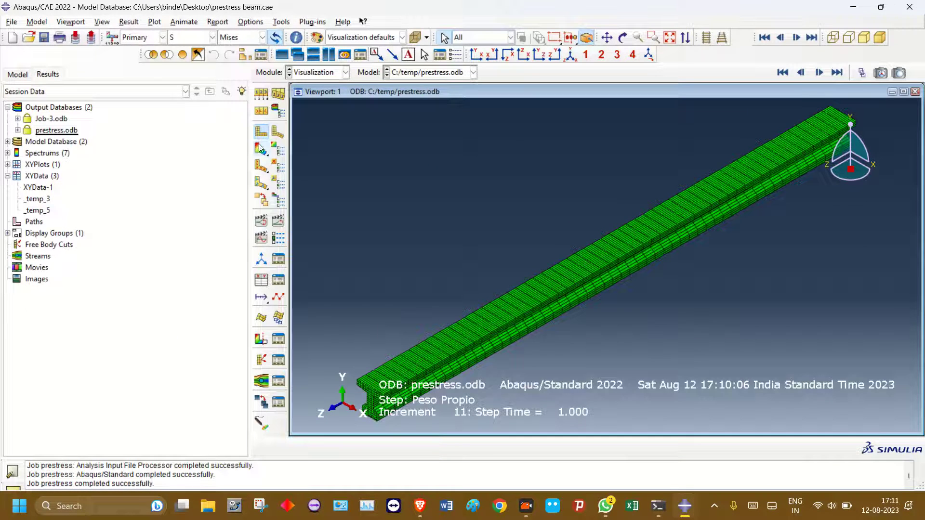
click(259, 146)
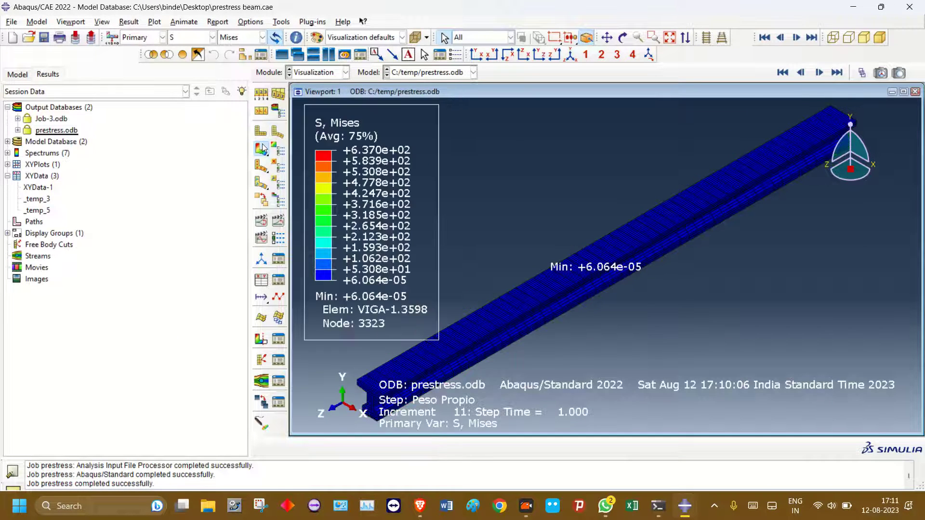
Try uniform deformation scale factors of 100 and 10000 on the contour plot
click(260, 94)
click(189, 288)
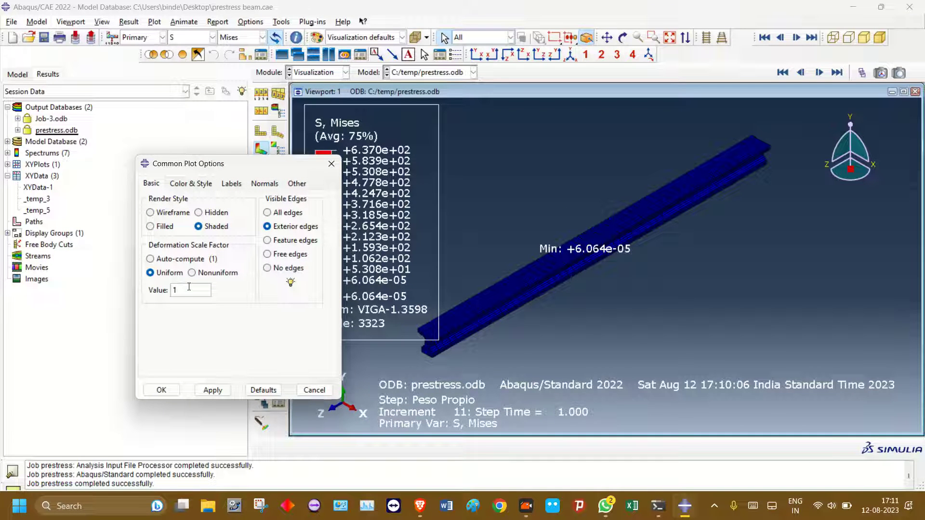
text(00)
click(215, 390)
click(199, 291)
text(00)
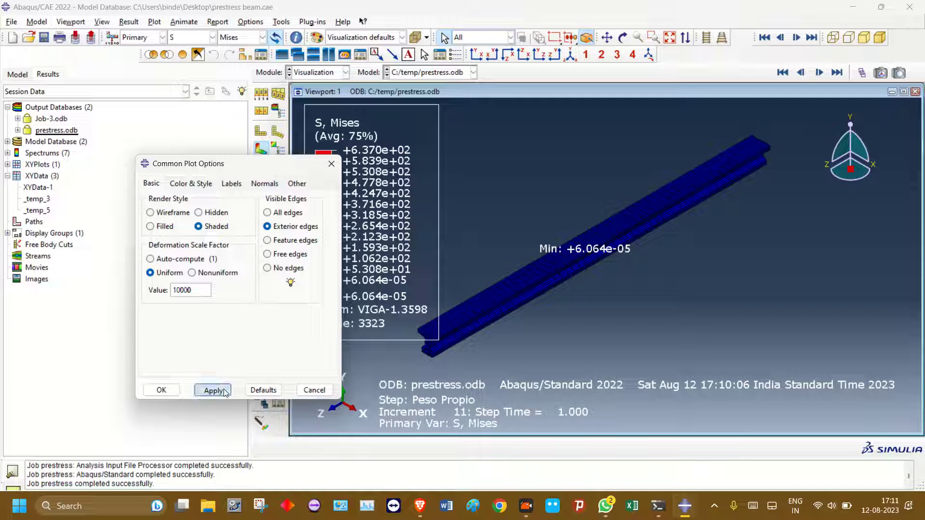
click(222, 391)
Set the uniform deformation scale factor to 1000 and choose displacement U as the plotted output variable
click(206, 292)
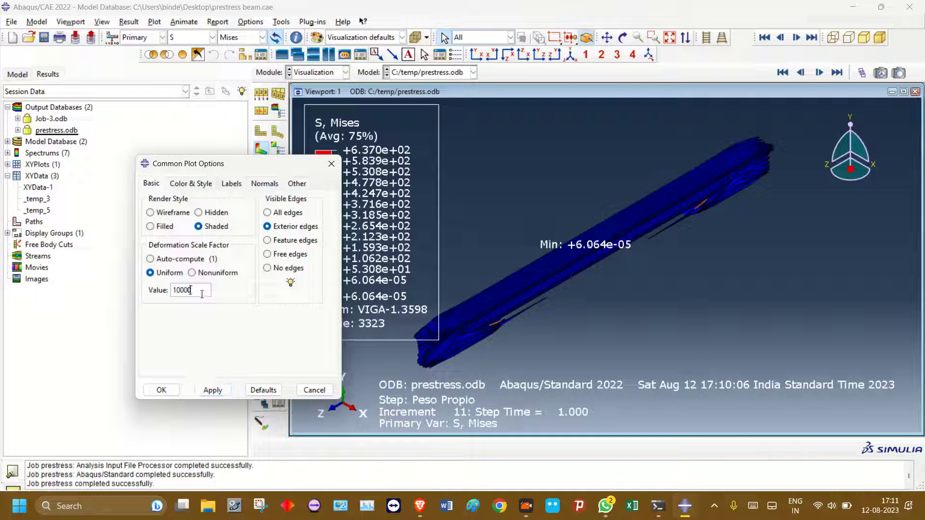
key(BackSpace)
key(BackSpace)
text(0)
click(212, 390)
click(212, 38)
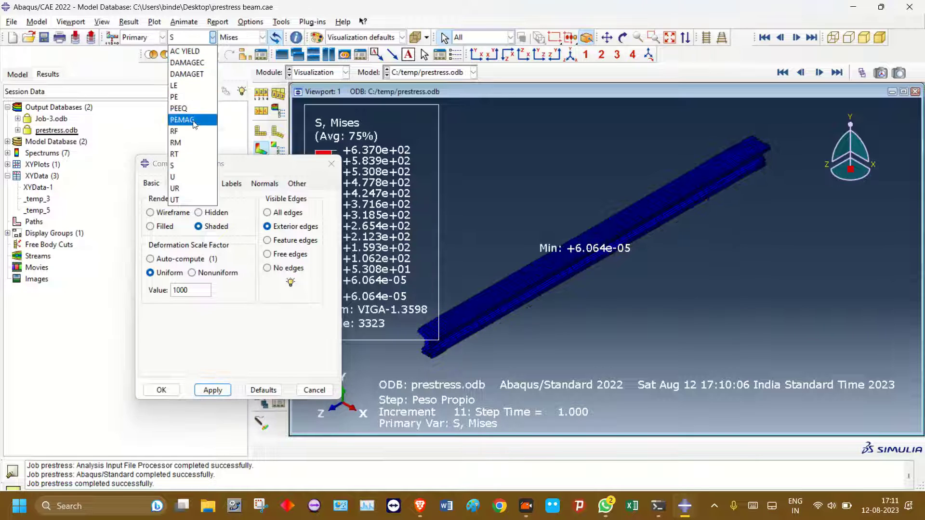
click(193, 178)
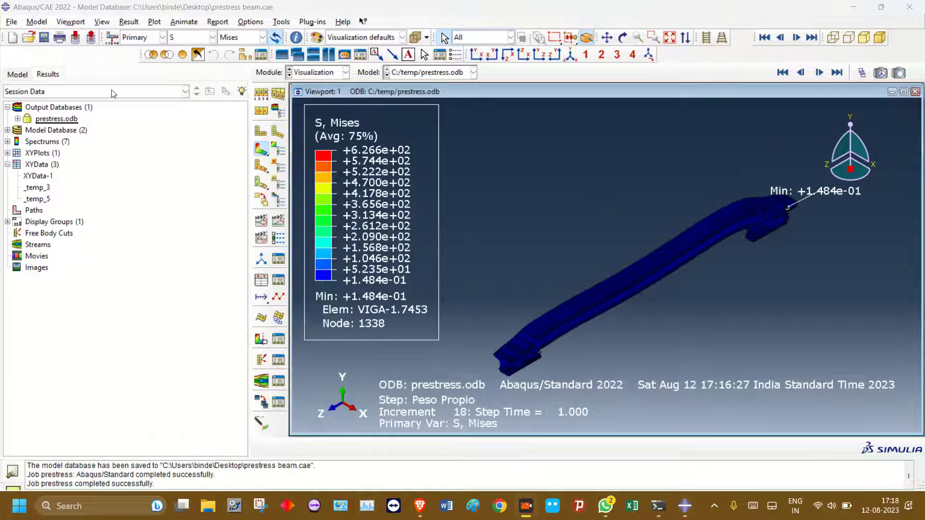
Close the prestress.odb output database and display the load analysis model in the Load module
right_click(68, 119)
click(89, 140)
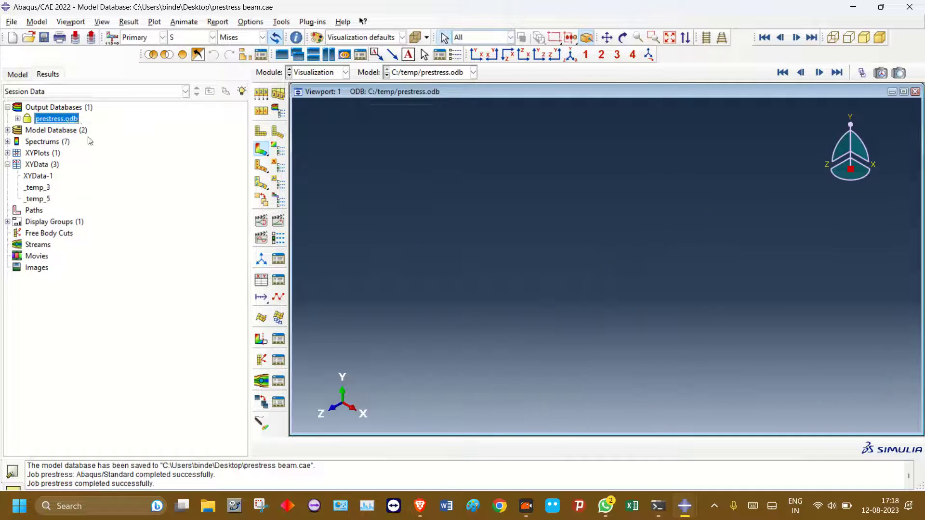
click(16, 75)
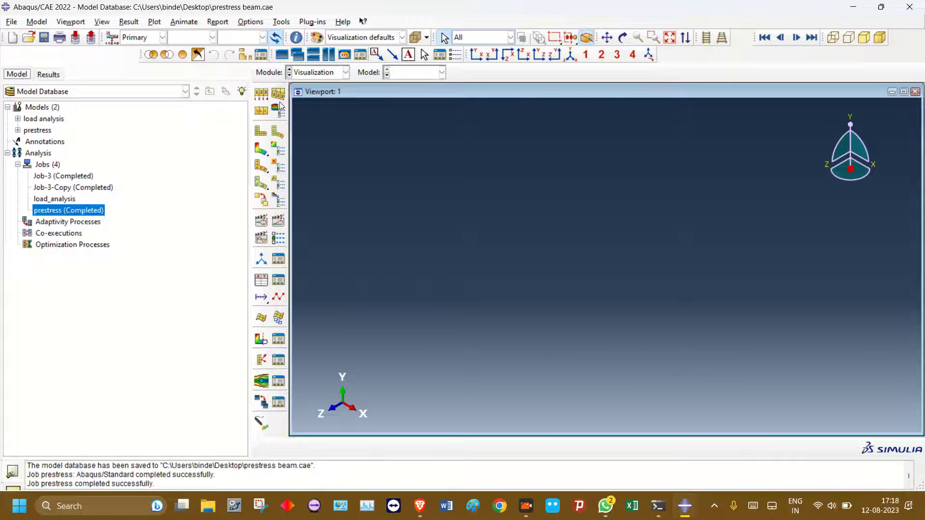
click(336, 73)
click(319, 140)
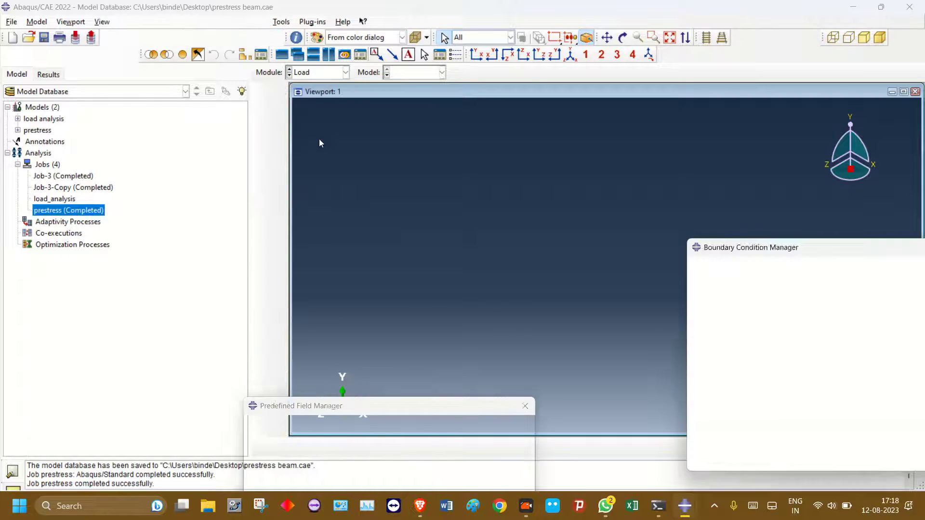
click(434, 72)
click(411, 84)
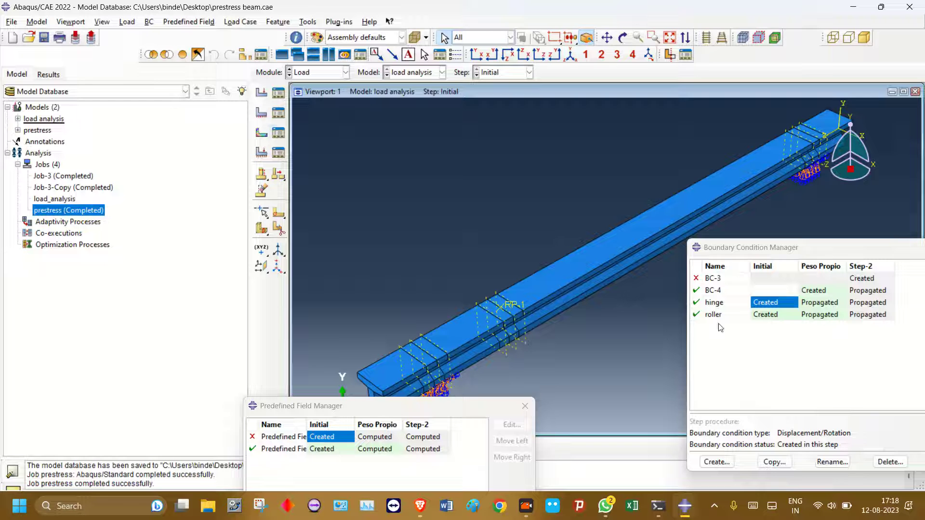
drag(430, 406, 789, 71)
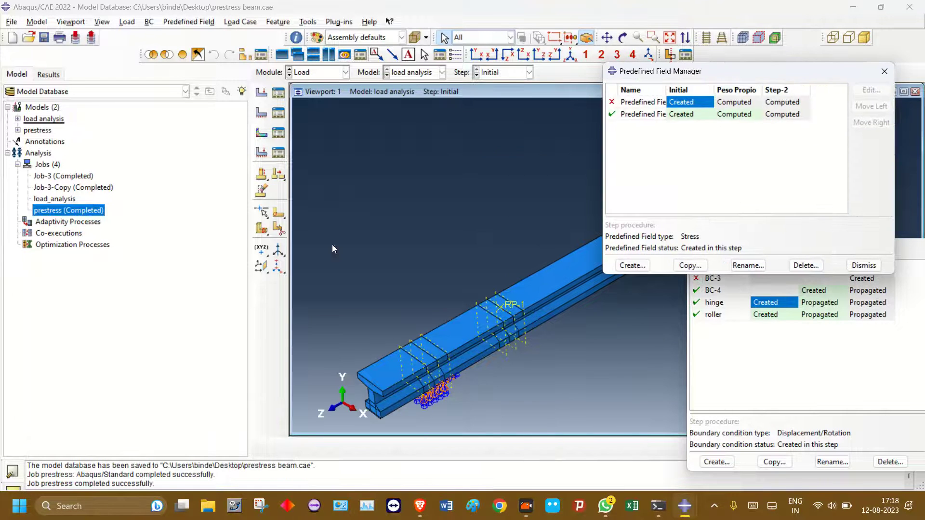
Review the prestress job's increments up to the last one, 18, in the job monitor
click(70, 199)
right_click(71, 199)
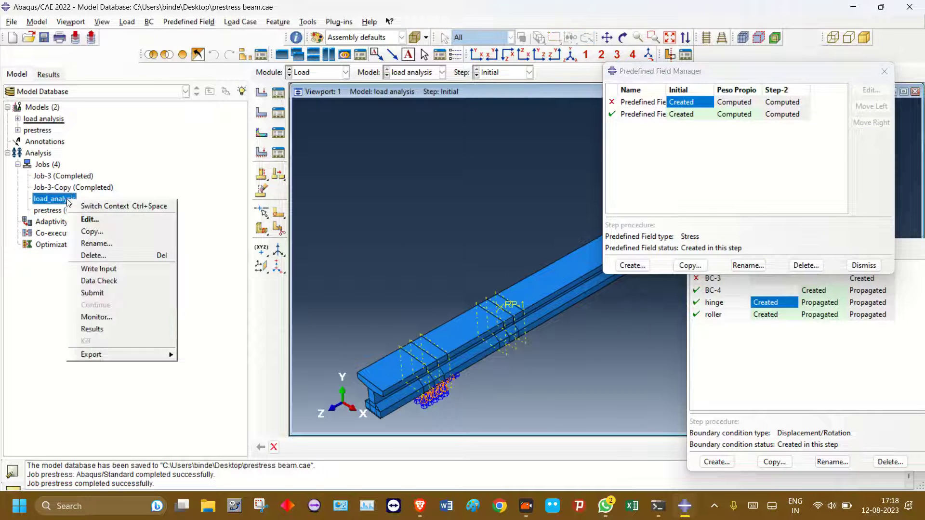
click(137, 196)
click(82, 211)
right_click(83, 211)
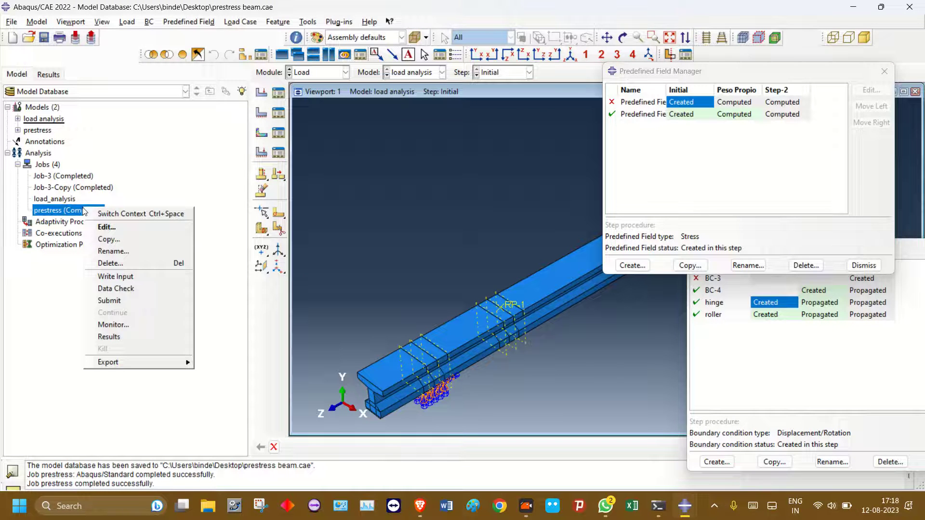
click(113, 326)
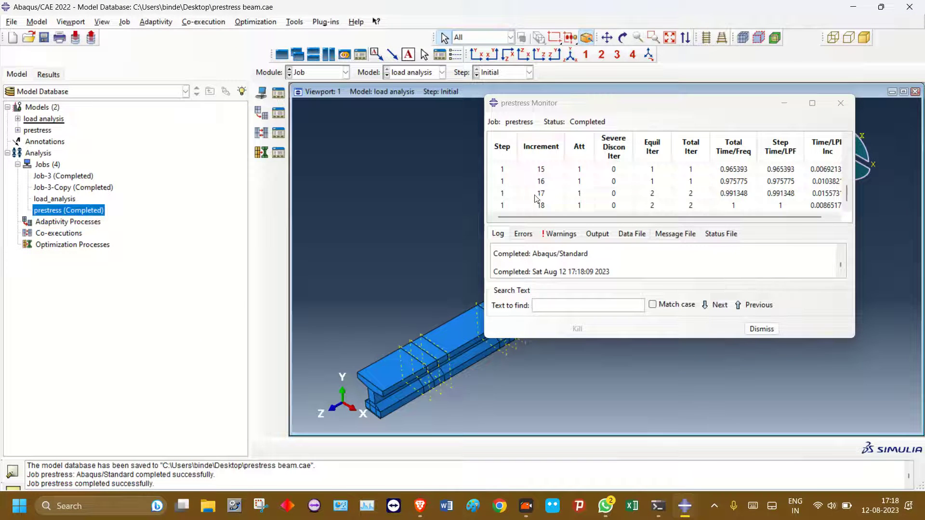
click(543, 210)
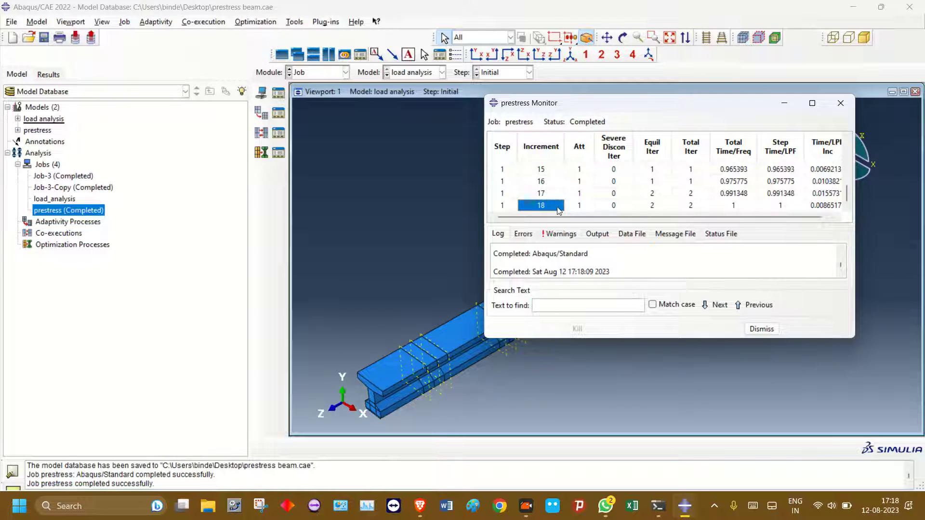
click(761, 329)
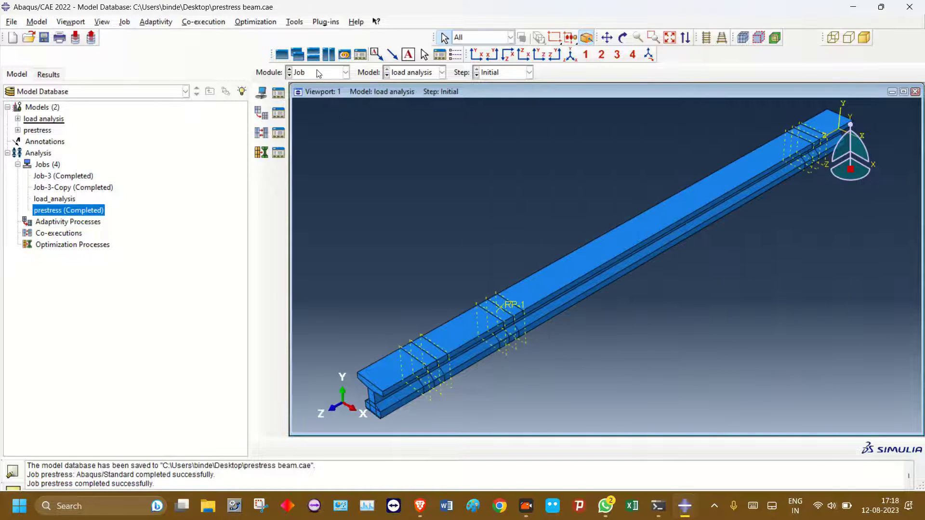
Switch to the Load module and suppress the second predefined field of the load analysis model
click(321, 76)
click(311, 141)
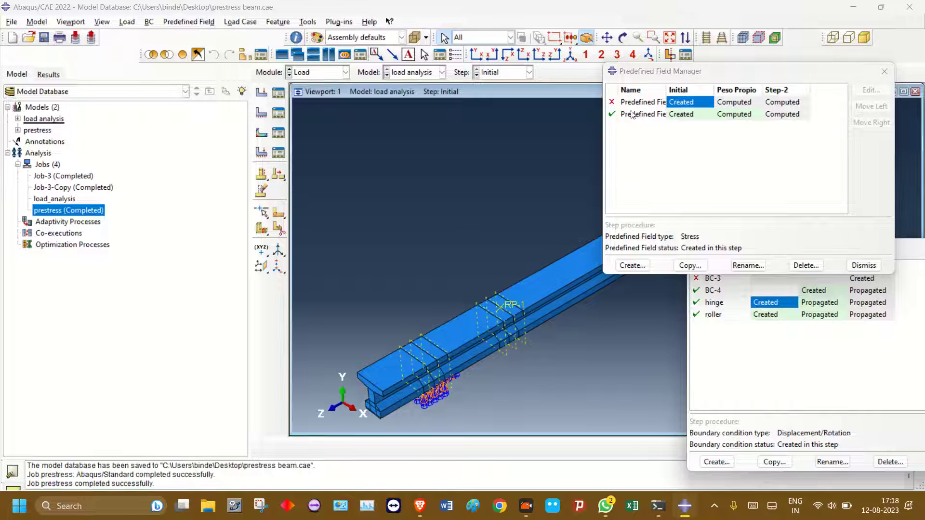
click(612, 114)
Start a new mechanical predefined field of type Stress in the Initial step
click(632, 266)
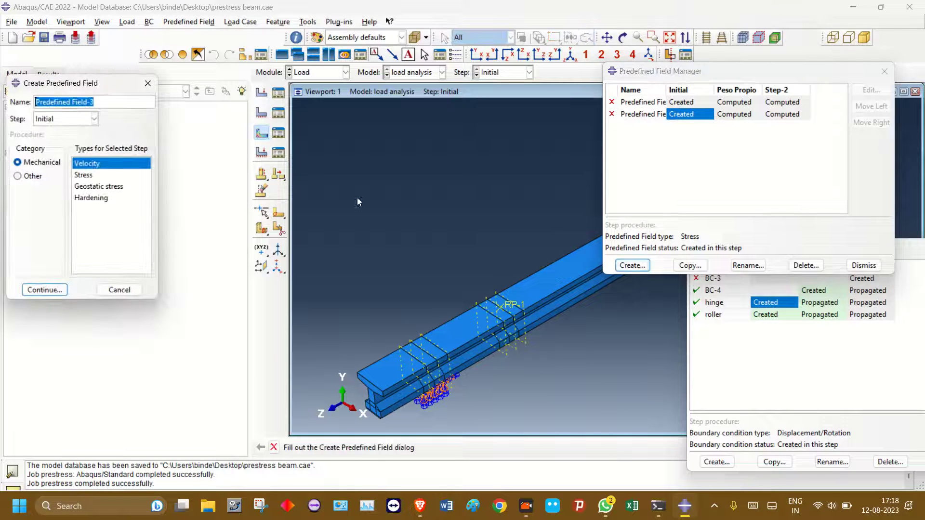
click(82, 175)
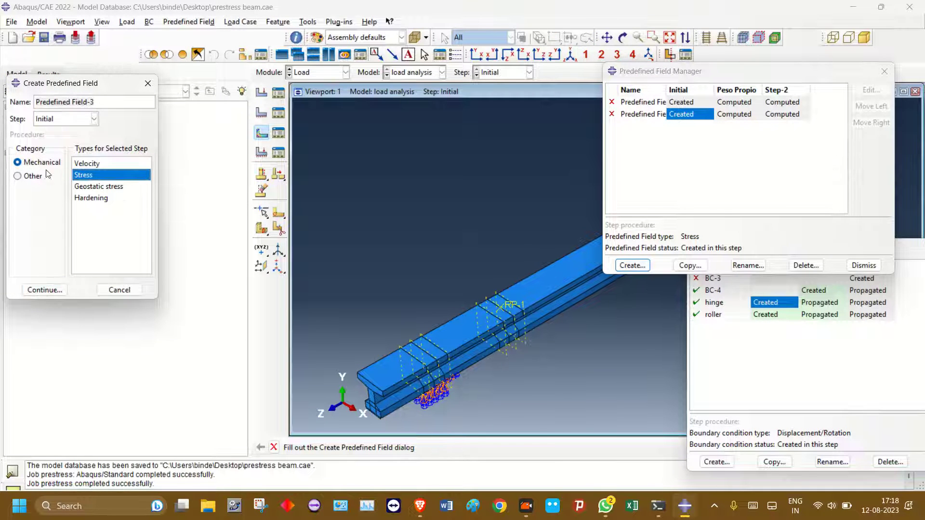
click(45, 290)
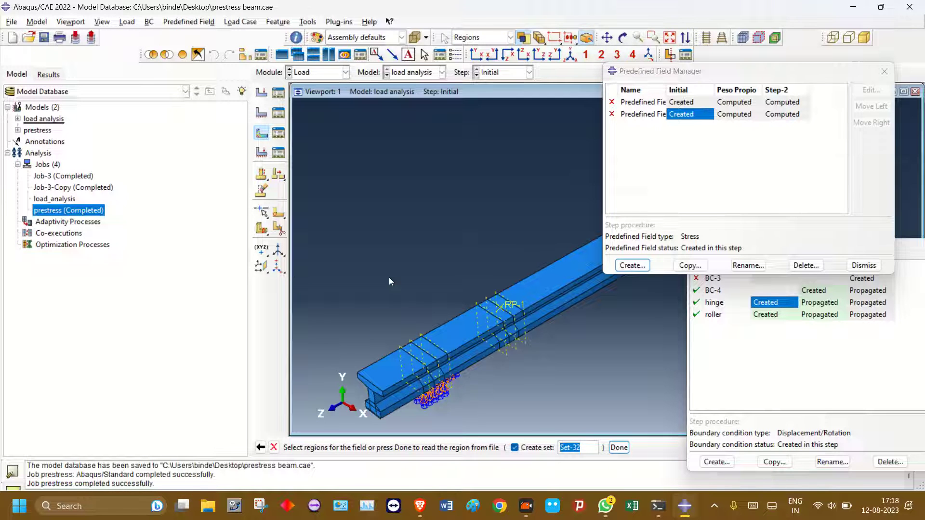
Try to use the whole assembly, beam and CFRP tendons together, as the region of the stress field
scroll(389, 282, down, 3)
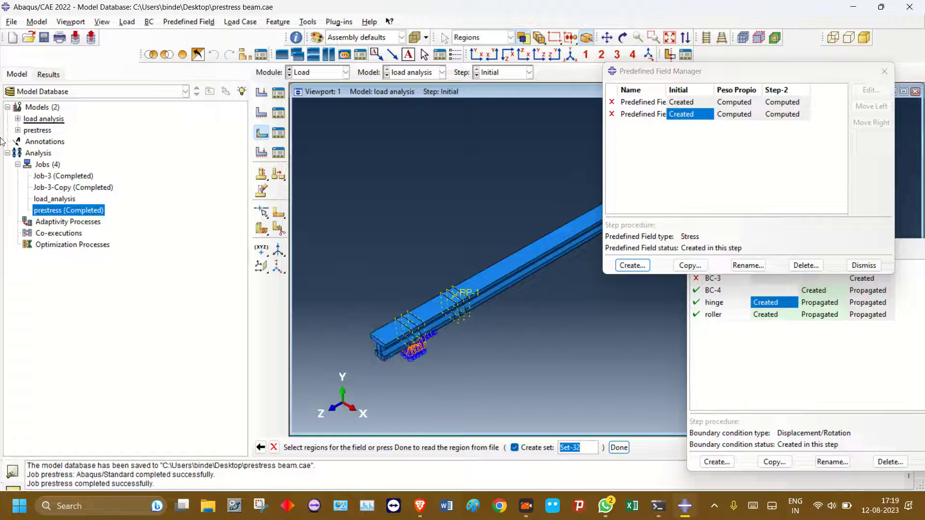
click(17, 119)
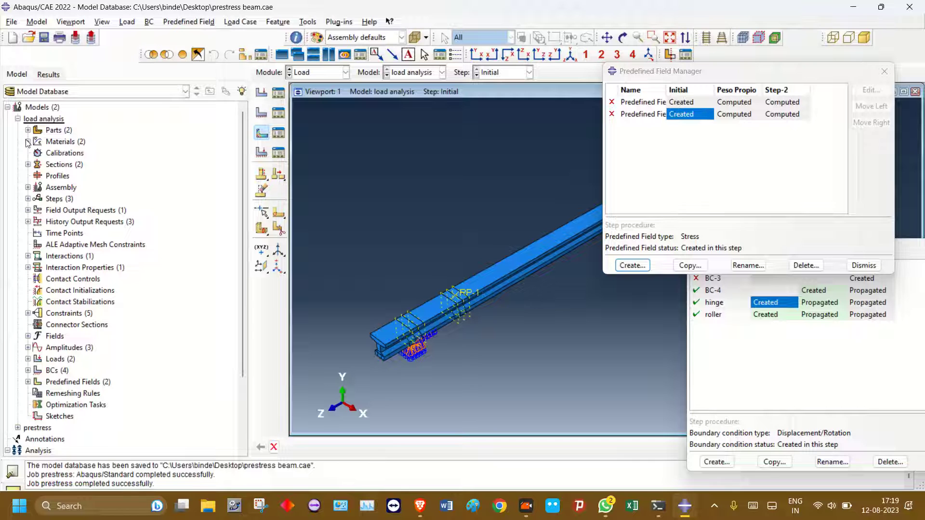
scroll(499, 233, down, 3)
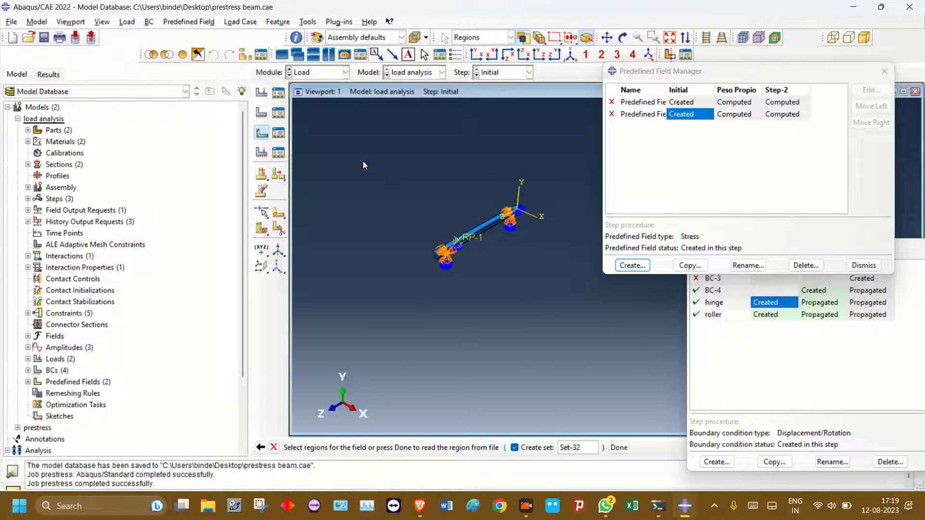
drag(363, 165, 535, 275)
click(618, 447)
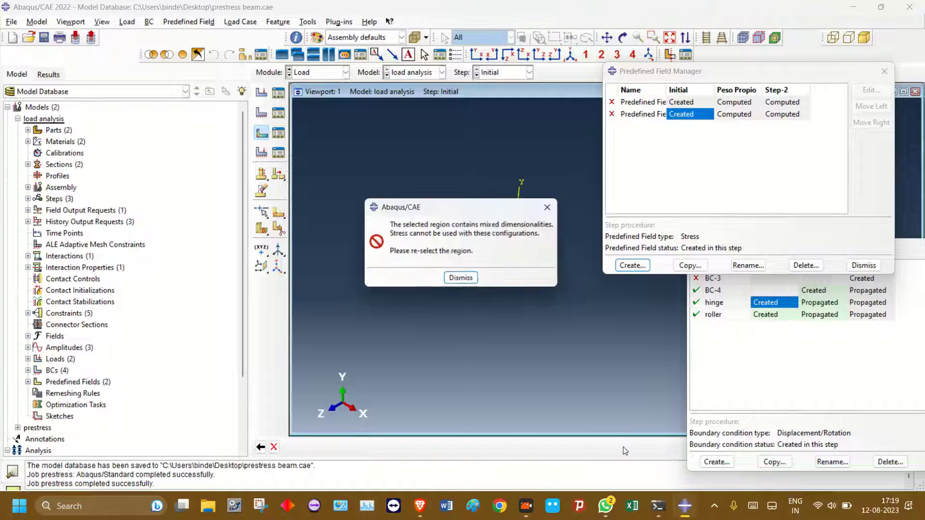
click(460, 276)
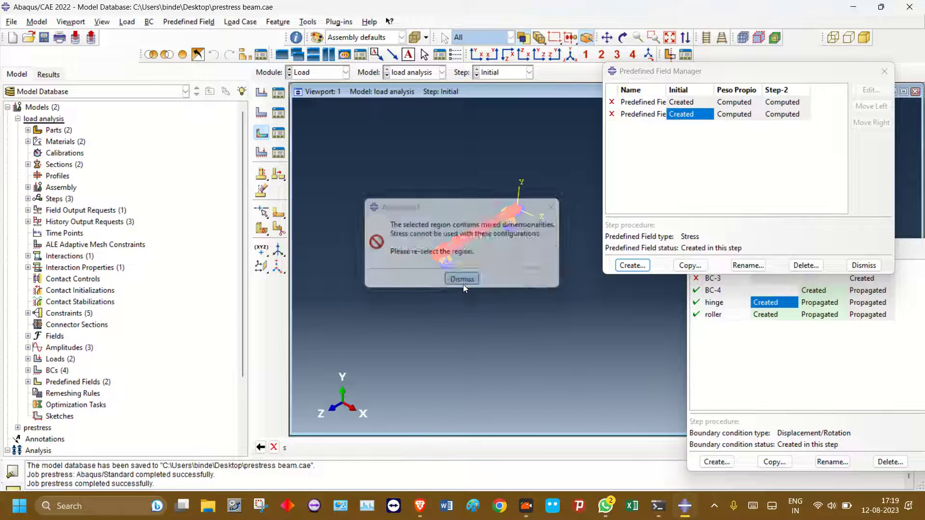
Hide the four CFRP instances of the assembly and assign the remaining Viga-1 beam as the stress field's region
click(28, 187)
click(38, 199)
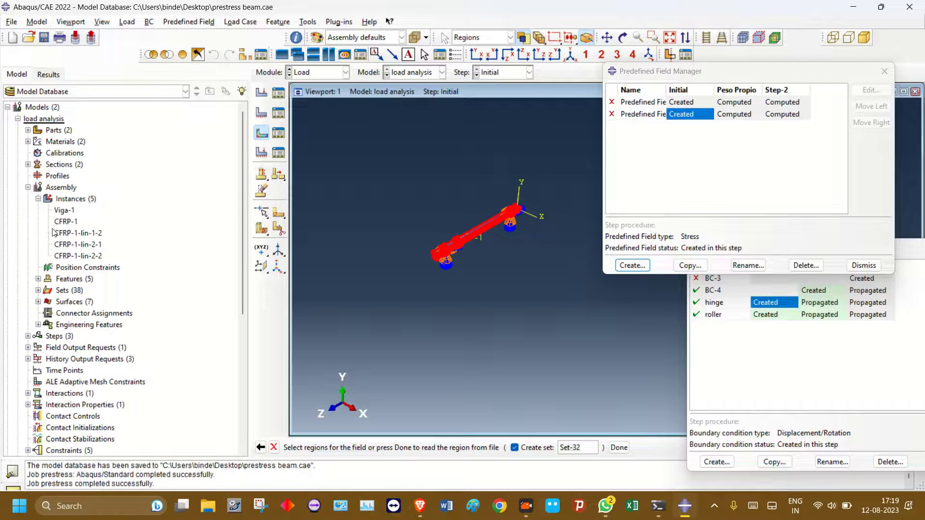
drag(62, 222, 67, 256)
right_click(70, 254)
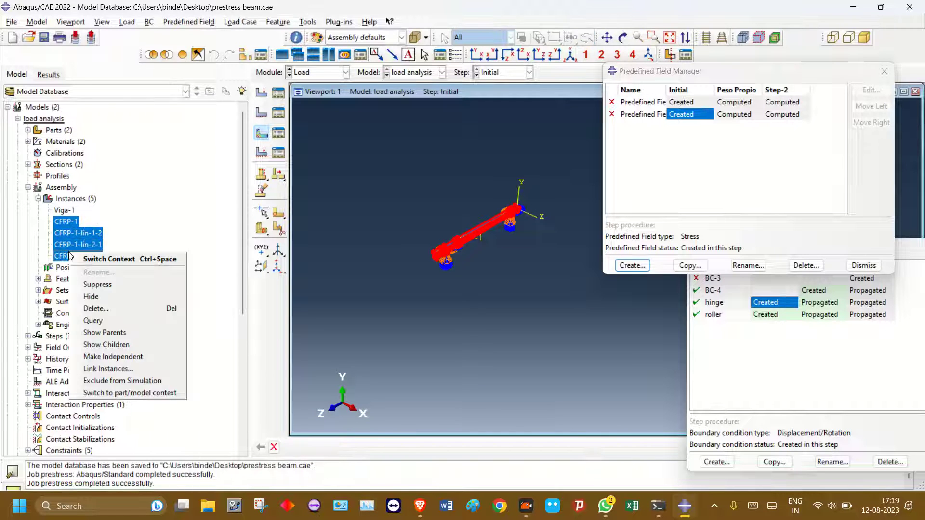
click(95, 297)
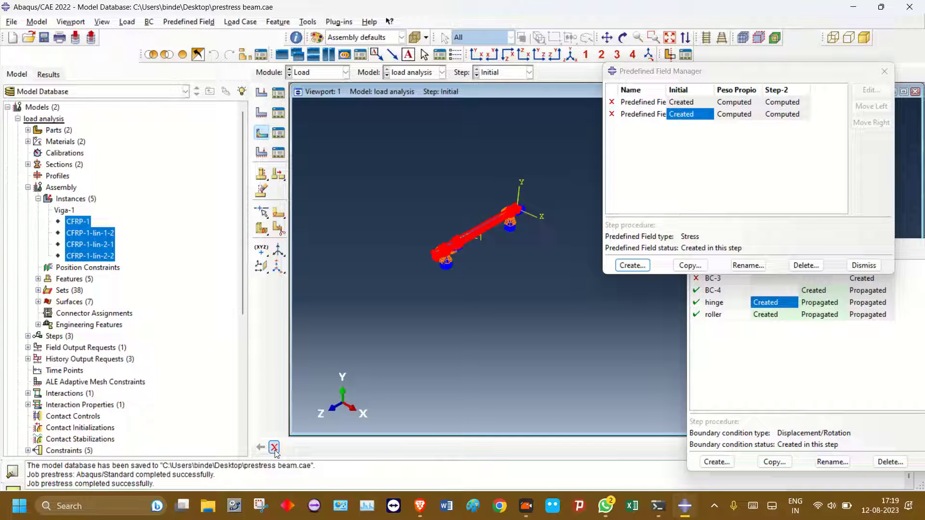
drag(338, 129, 665, 442)
click(619, 448)
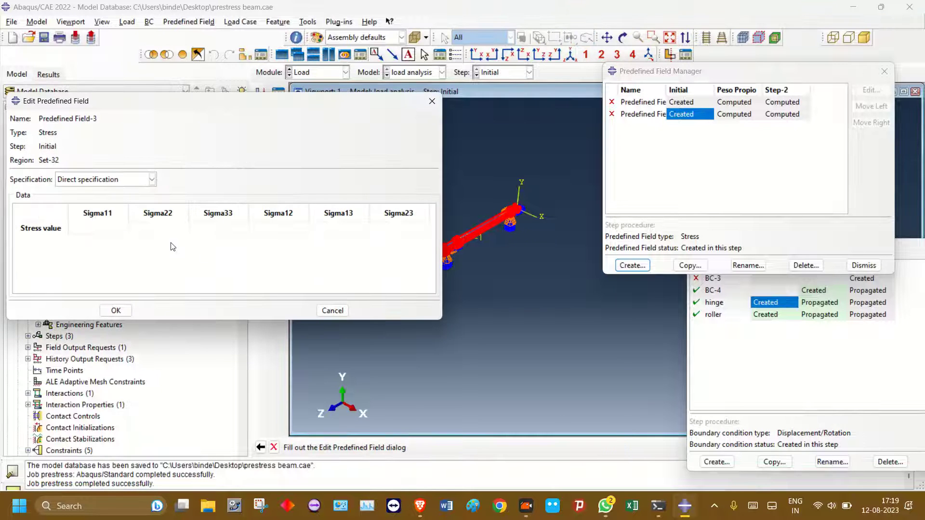
Specify the stress from the output database file C:/temp/prestress.odb, fill in its step and increment, and accept the predefined field
click(96, 180)
click(92, 204)
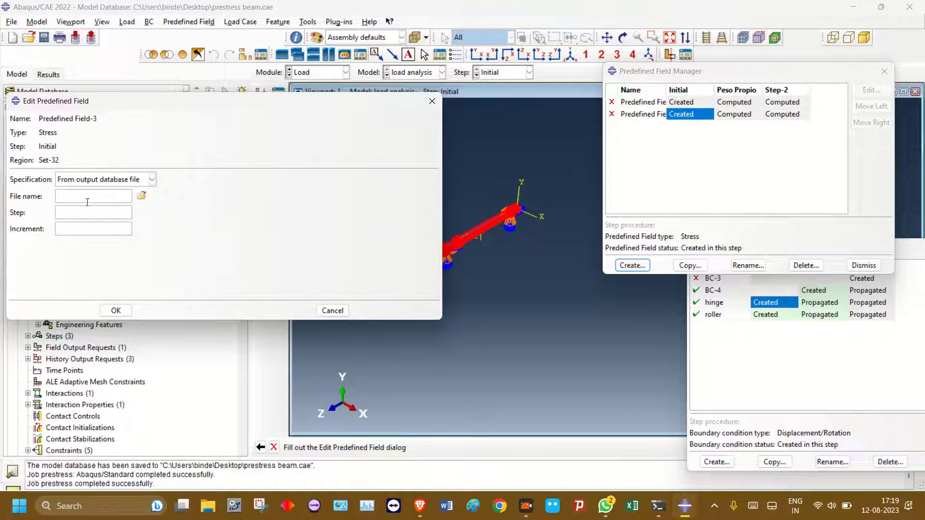
click(124, 200)
click(142, 197)
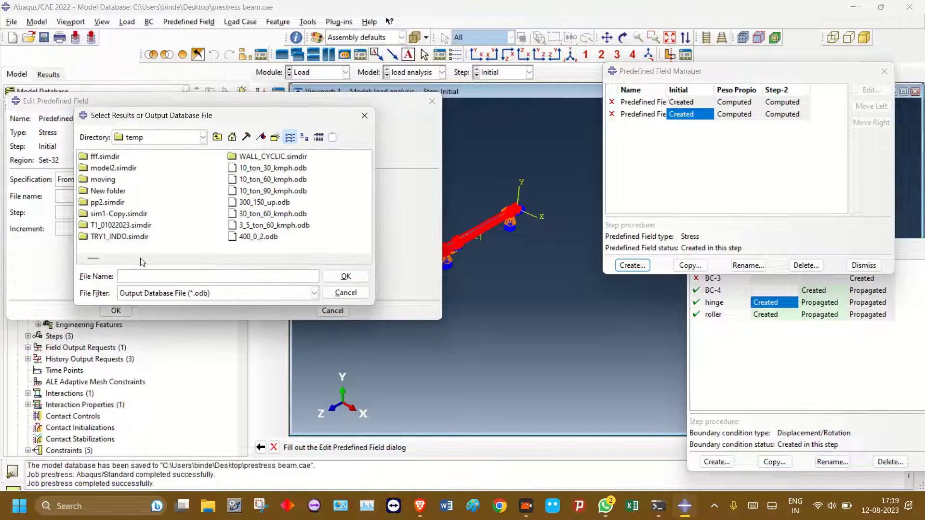
drag(96, 262, 294, 243)
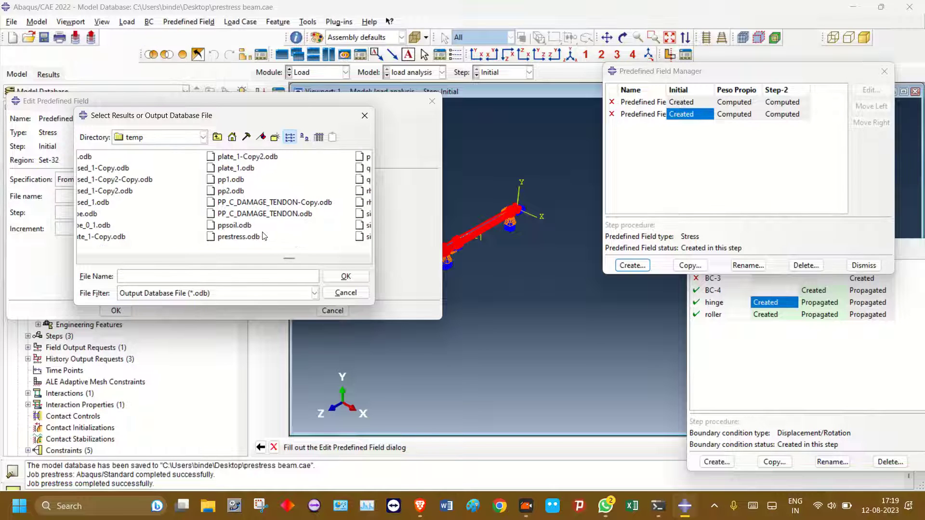
click(237, 239)
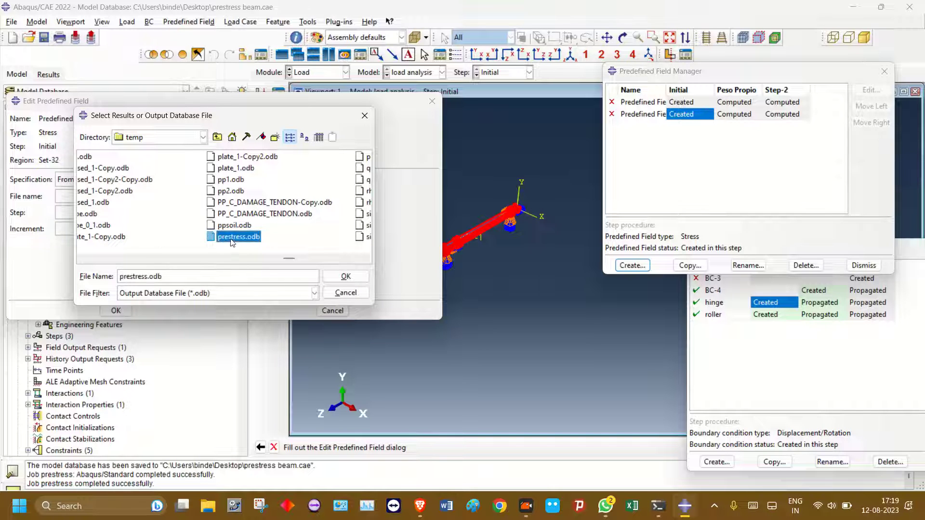
click(346, 276)
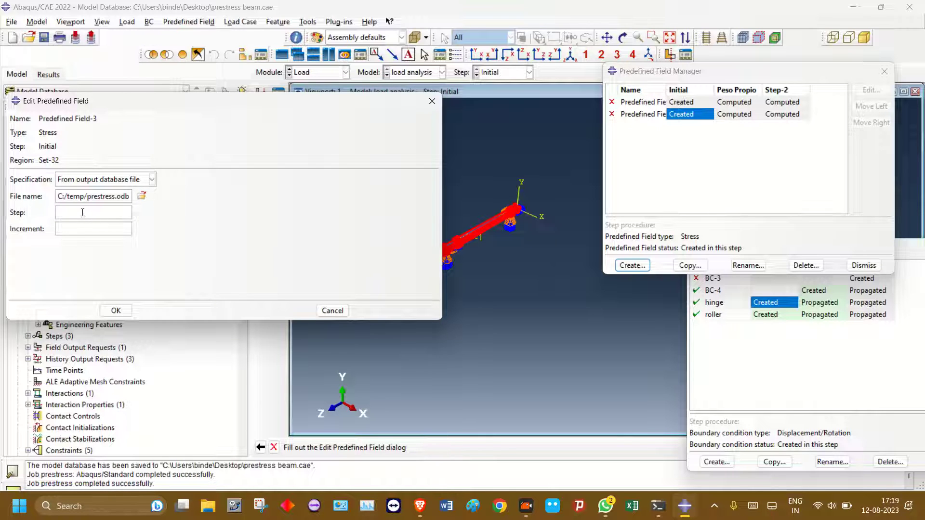
click(91, 228)
text(1)
click(116, 310)
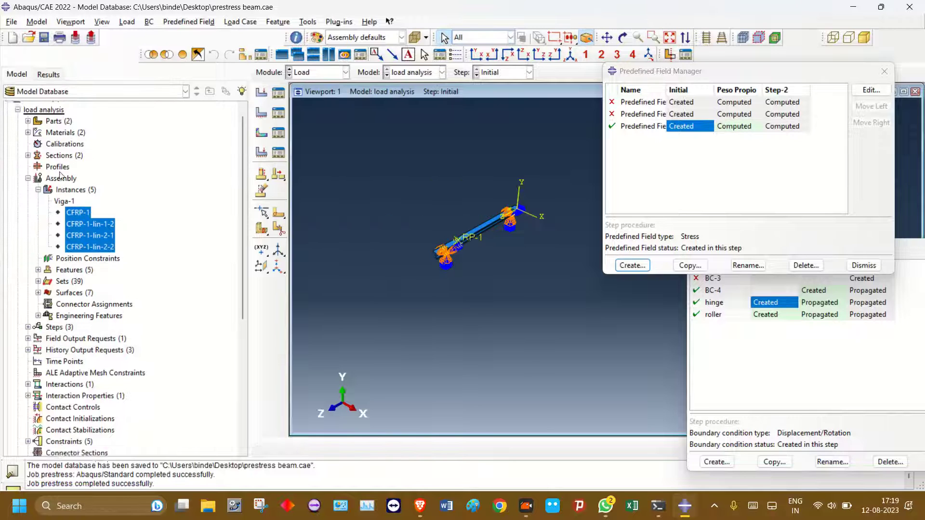
Close the Predefined Field Manager and review the settings of boundary condition BC-4 in the Peso Propio step
click(17, 119)
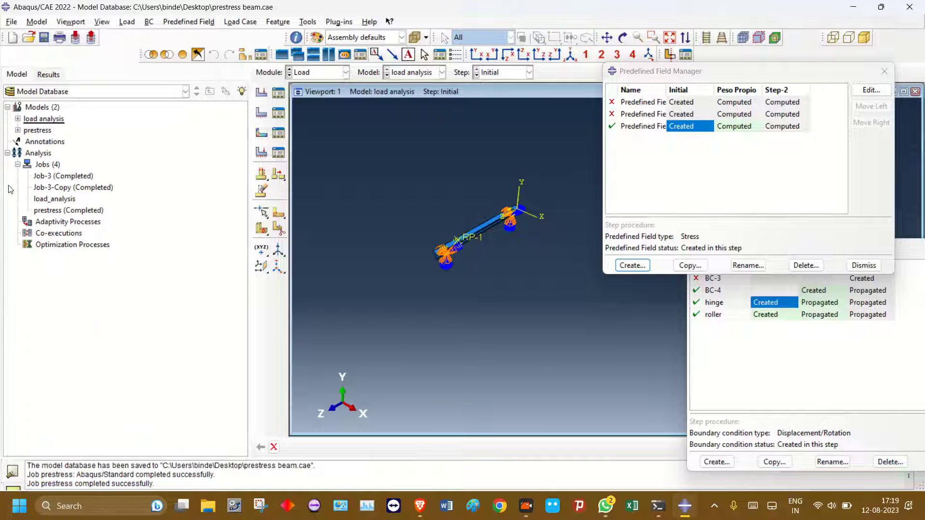
click(47, 212)
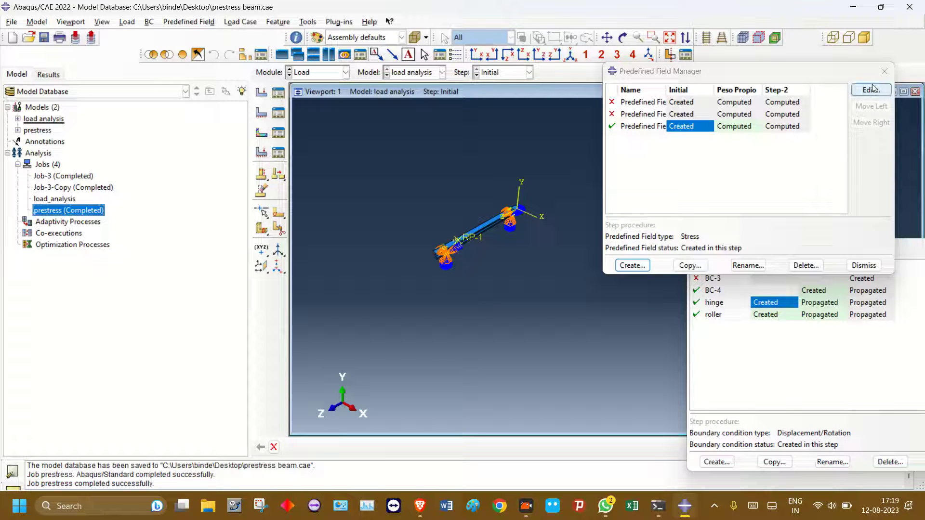
click(885, 72)
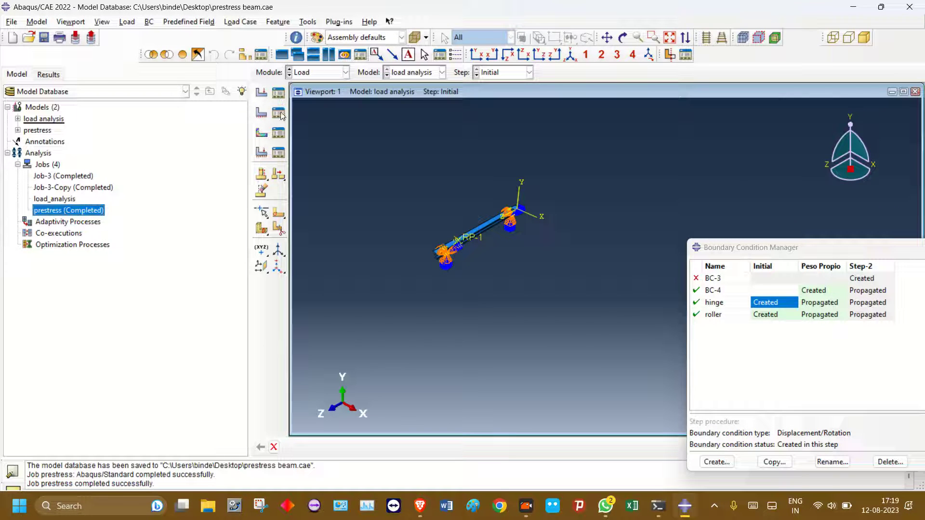
double_click(819, 290)
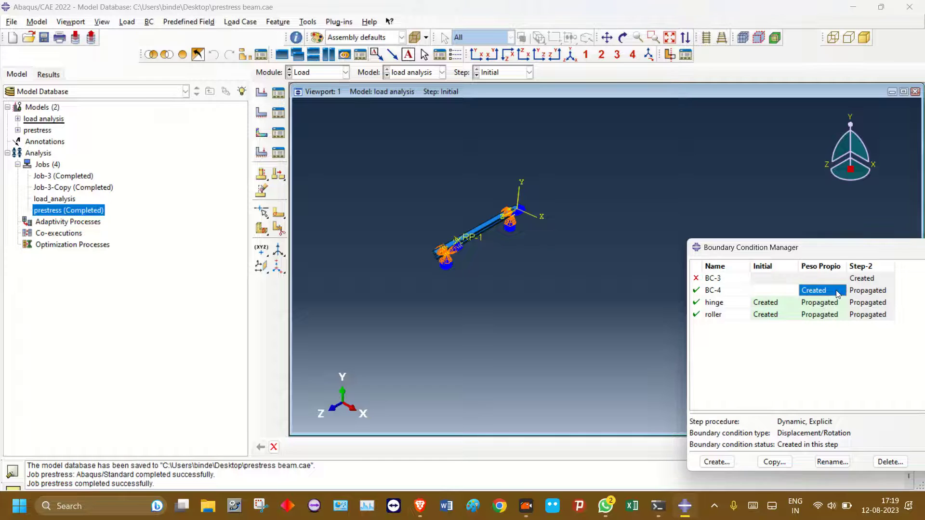
scroll(497, 245, down, 5)
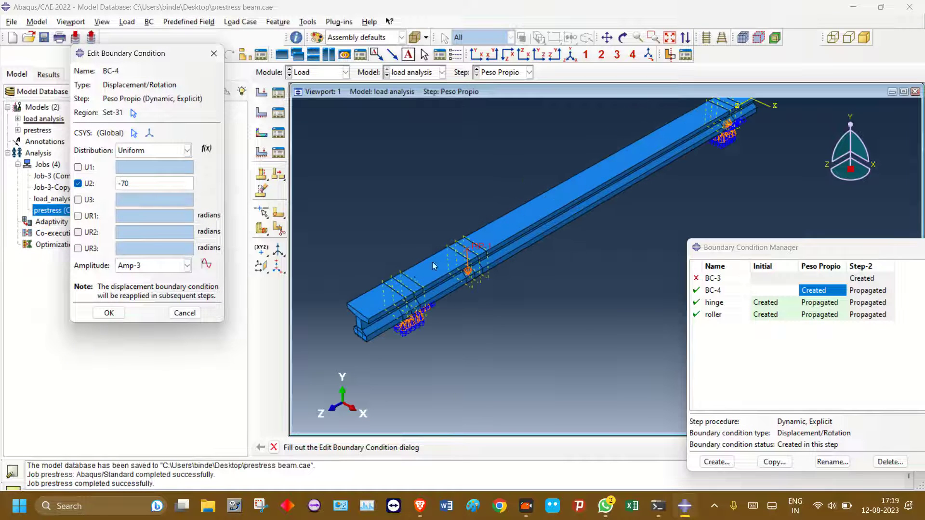
click(214, 53)
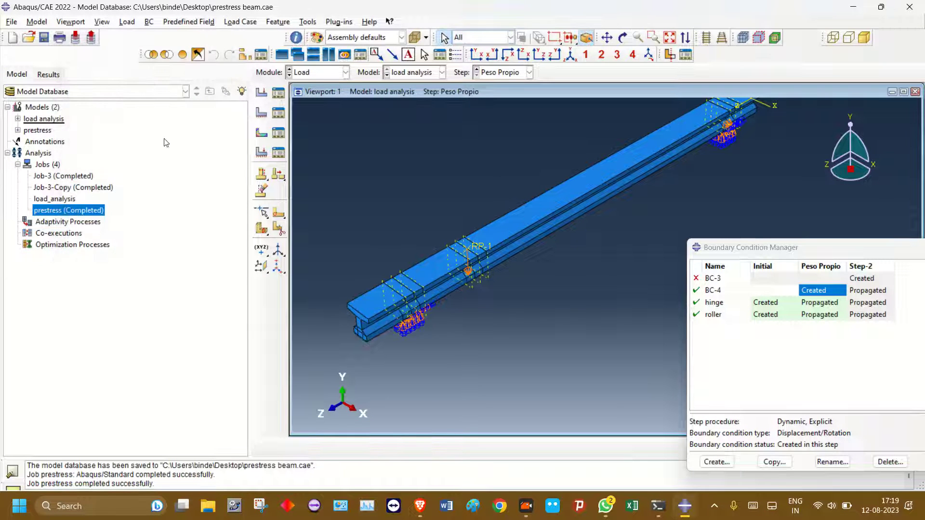
Submit the load_analysis job and check its progress in the job monitor
right_click(72, 199)
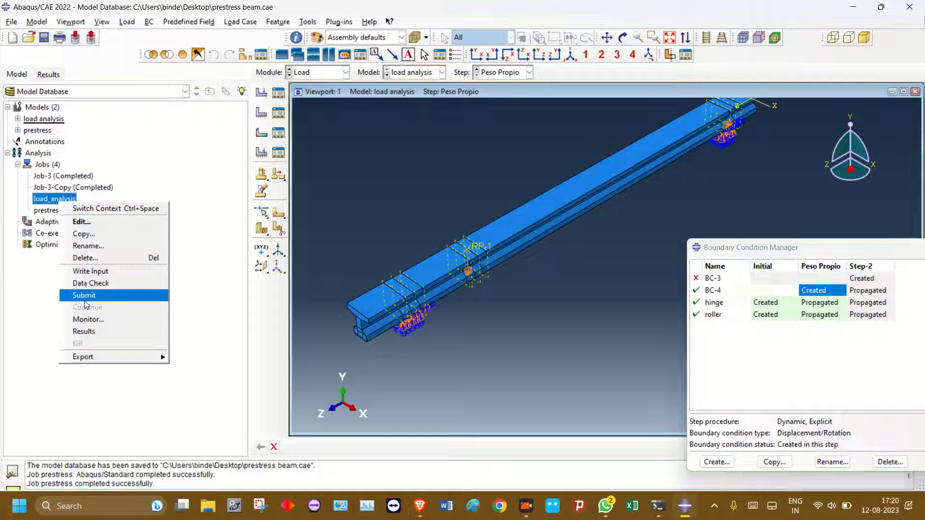
click(85, 295)
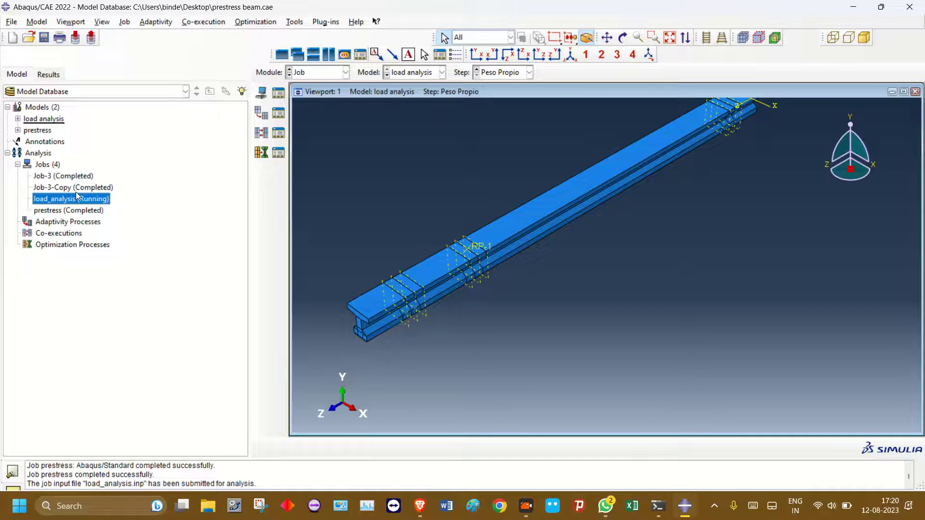
right_click(77, 195)
click(144, 314)
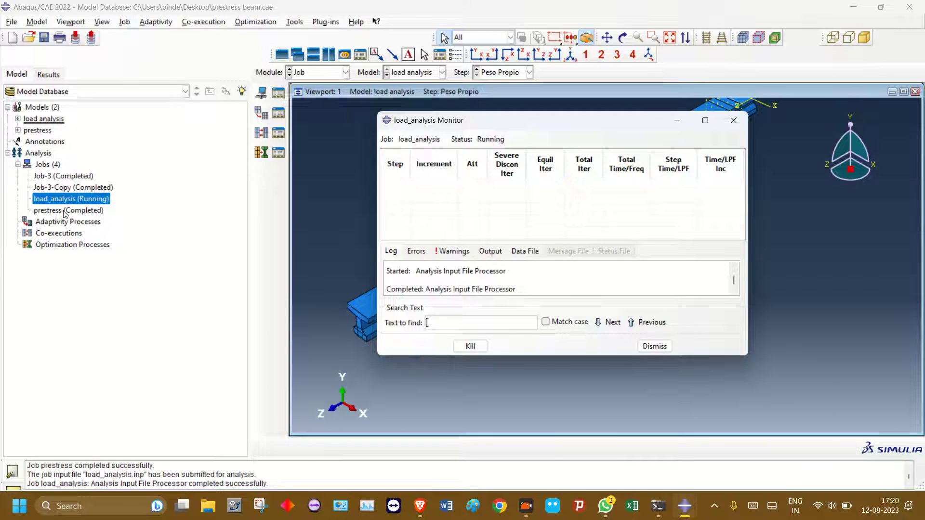
click(65, 212)
click(68, 201)
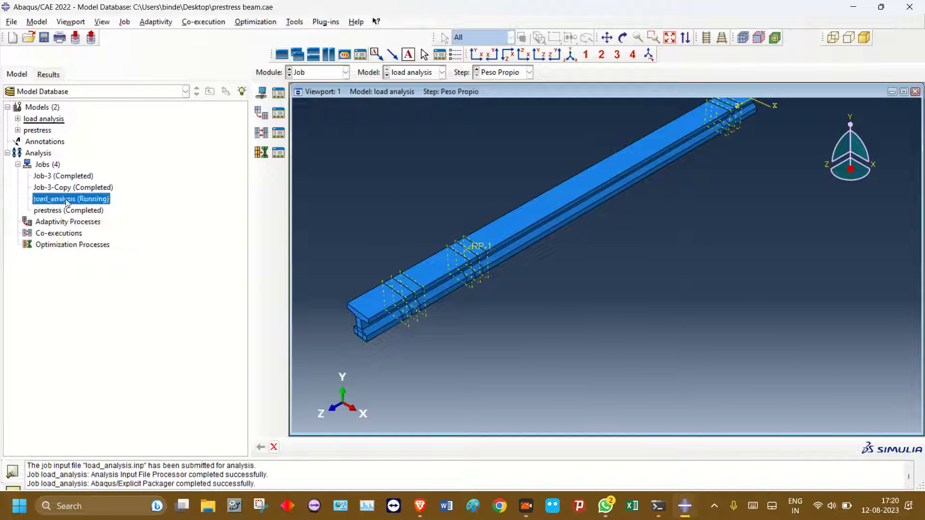